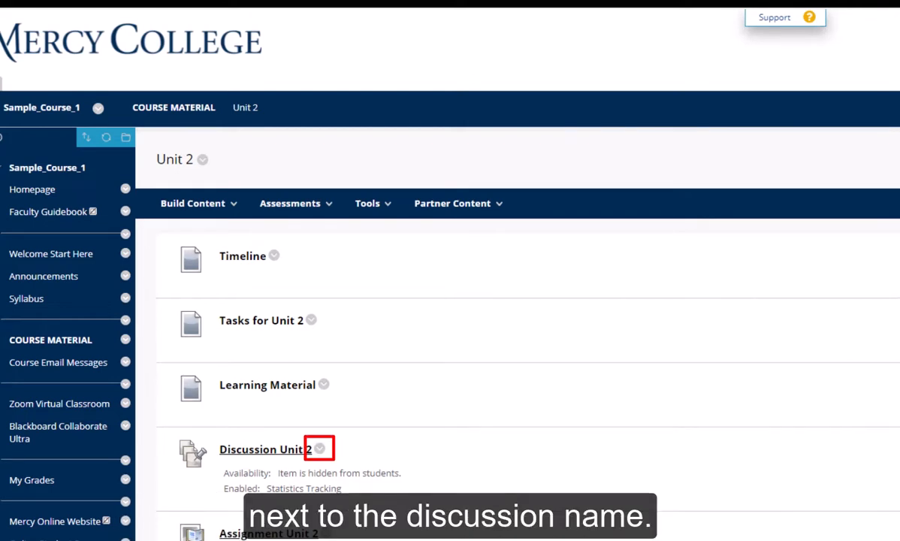
- Make the hidden Discussion Unit 2 item available to students
left_click(319, 449)
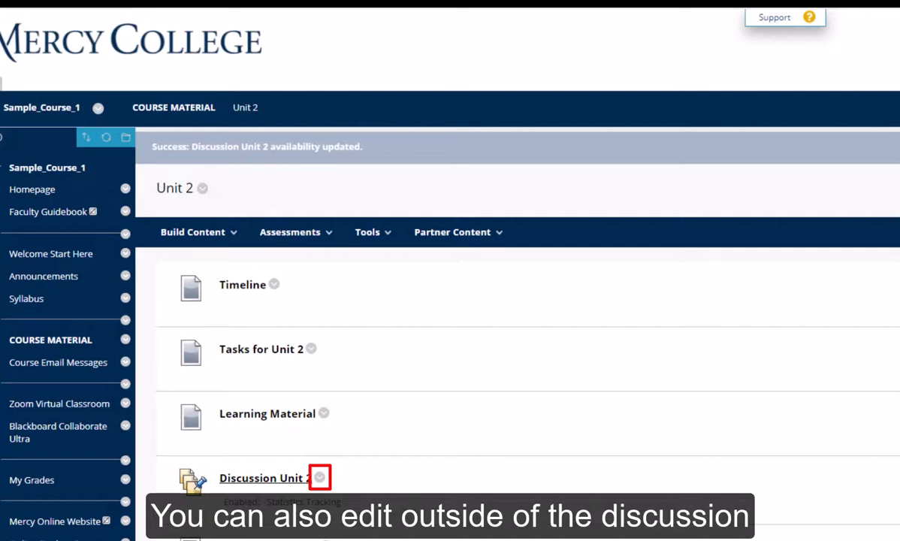
- Set the Discussion Unit 2 link's text to "Participate in the weekly discussion. In order to receive full credit, please include a response with the word count of..."
left_click(320, 478)
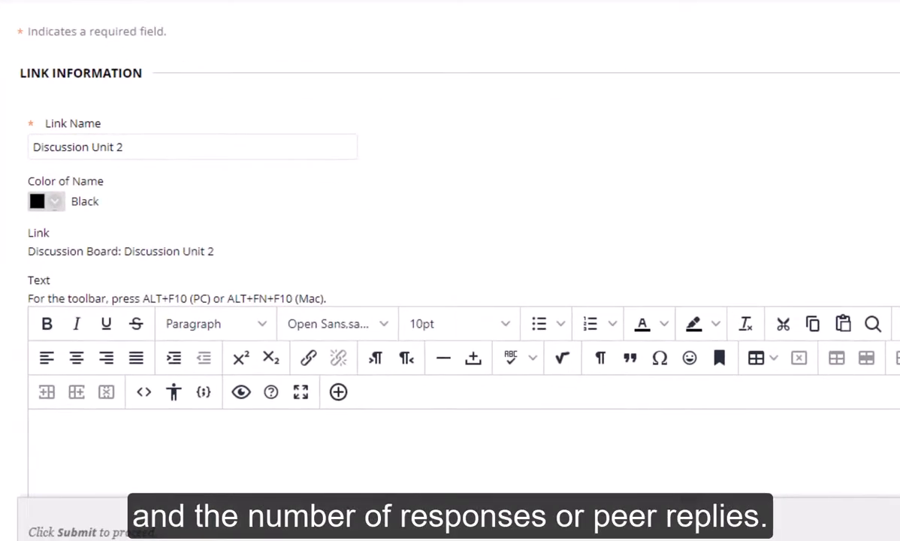
left_click(282, 450)
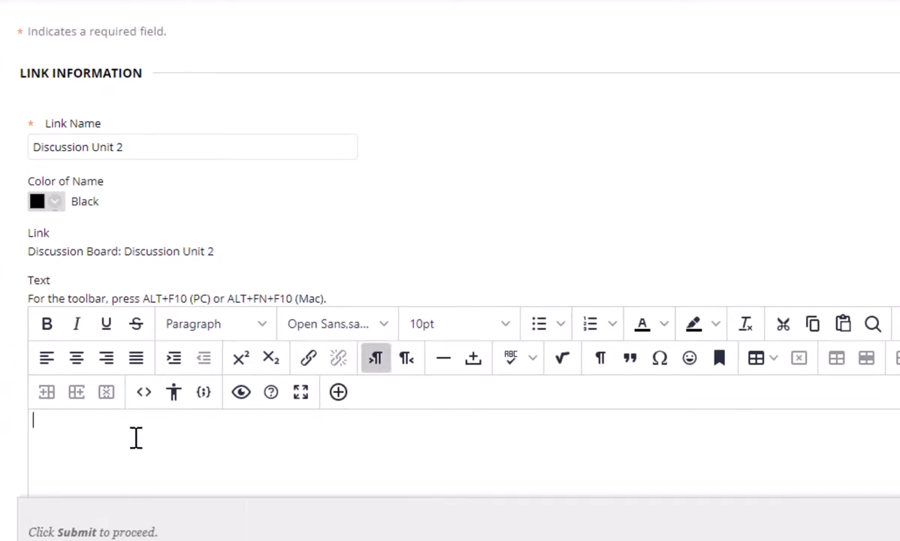
type("Participate in the weekly discussion. In order to receive full credit, please include a response with the word count of...")
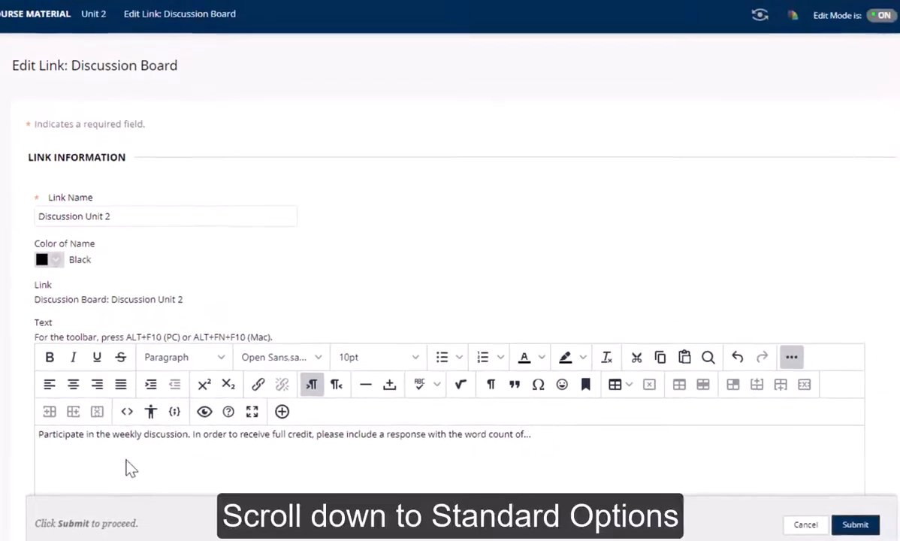
scroll(124, 466, "down", 5)
scroll(125, 470, "down", 4)
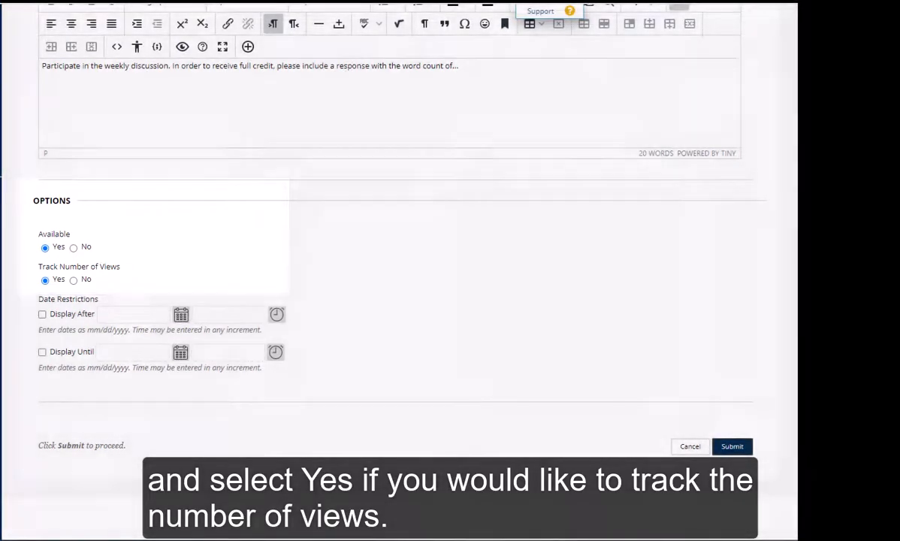
scroll(399, 271, "down", 1)
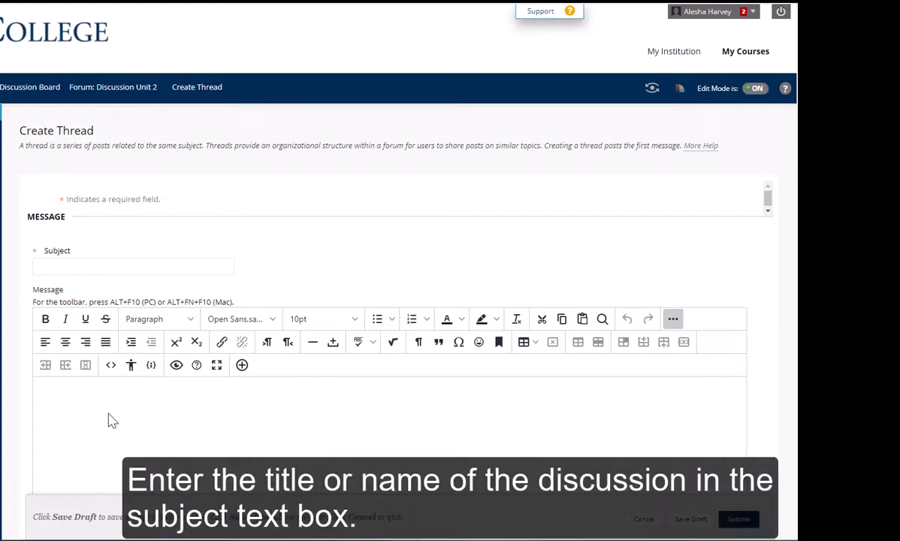
- Title the new thread "Discussion 2" and fill its message with a prompt, "1-3 following questions" and a numbered two-item reply instruction
left_click(136, 267)
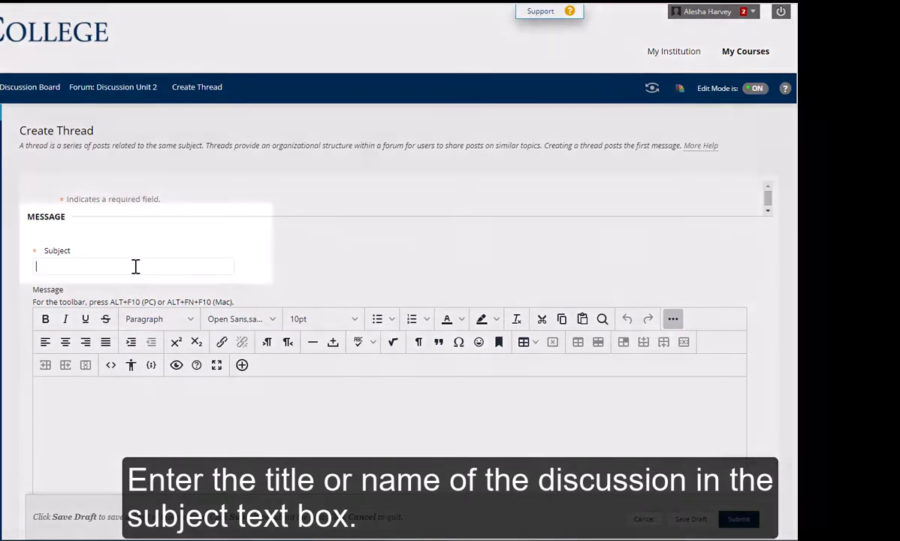
type("Discussion 2")
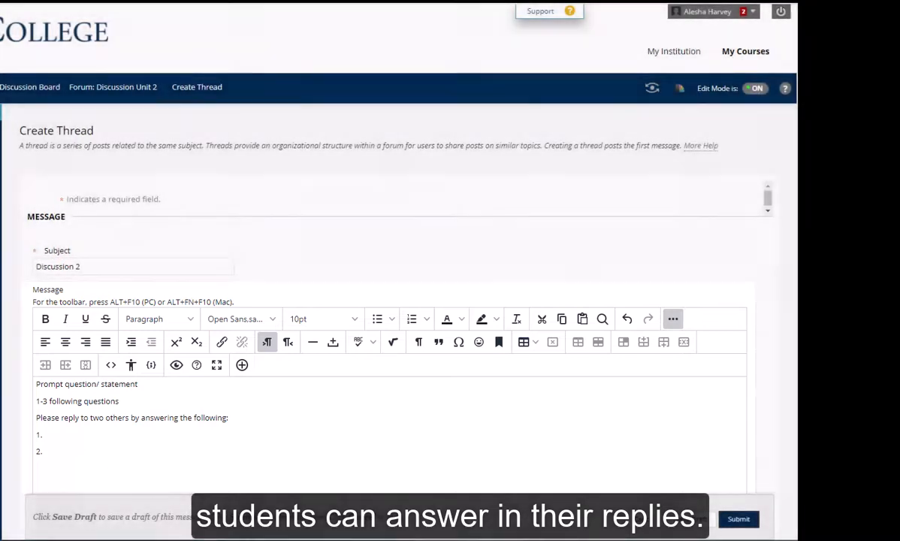
scroll(128, 480, "down", 3)
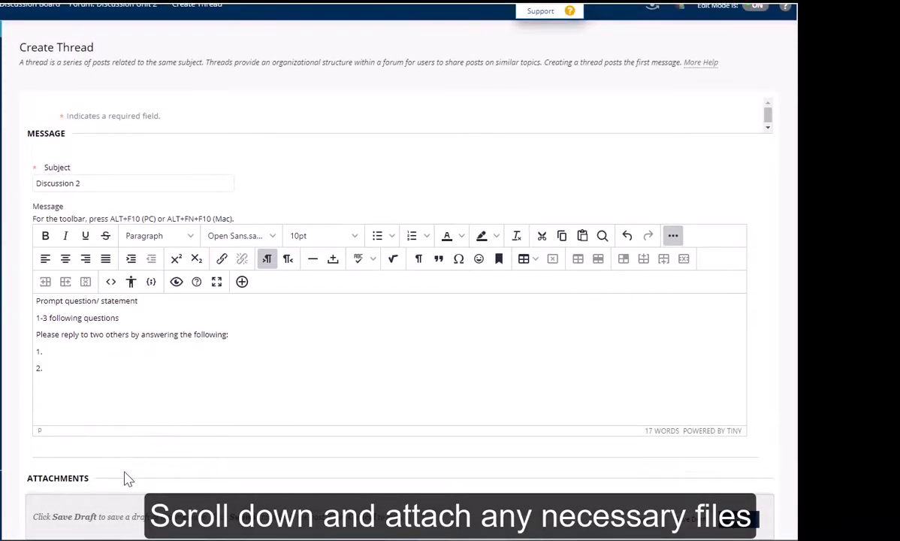
scroll(128, 480, "down", 2)
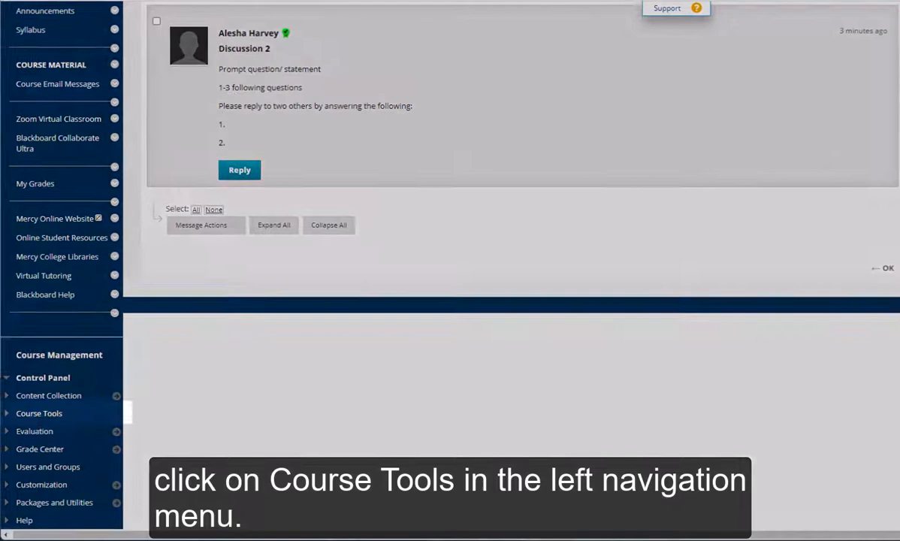
- Open the course's Discussion Board tool to list all of its forums
left_click(33, 418)
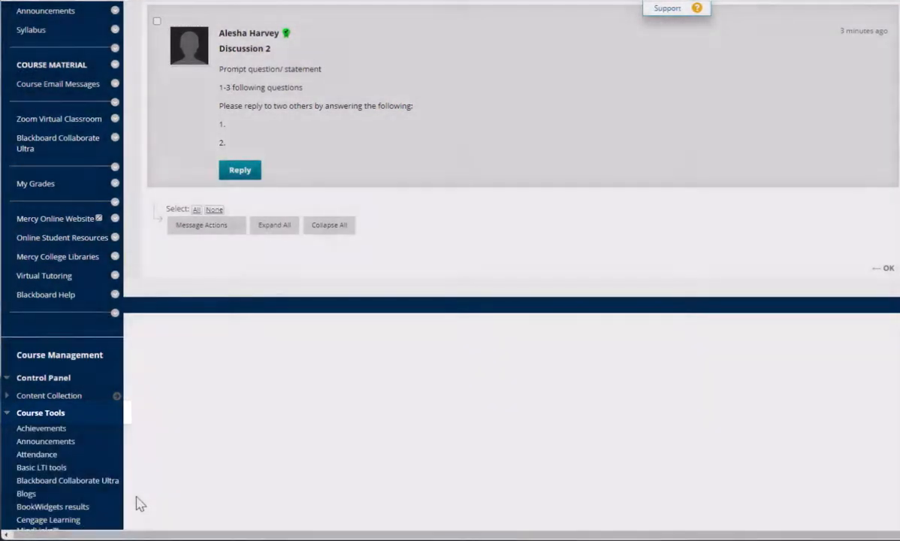
scroll(137, 503, "down", 1)
scroll(137, 502, "down", 3)
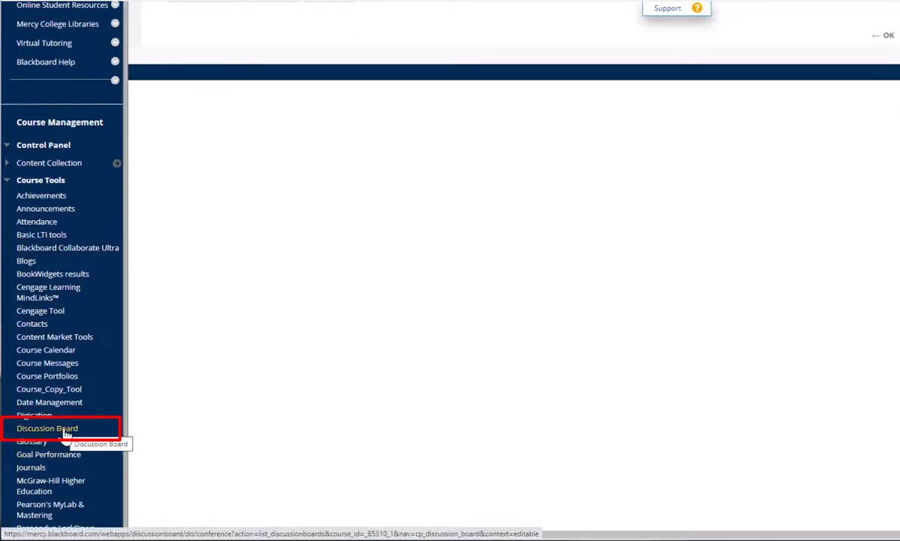
left_click(66, 430)
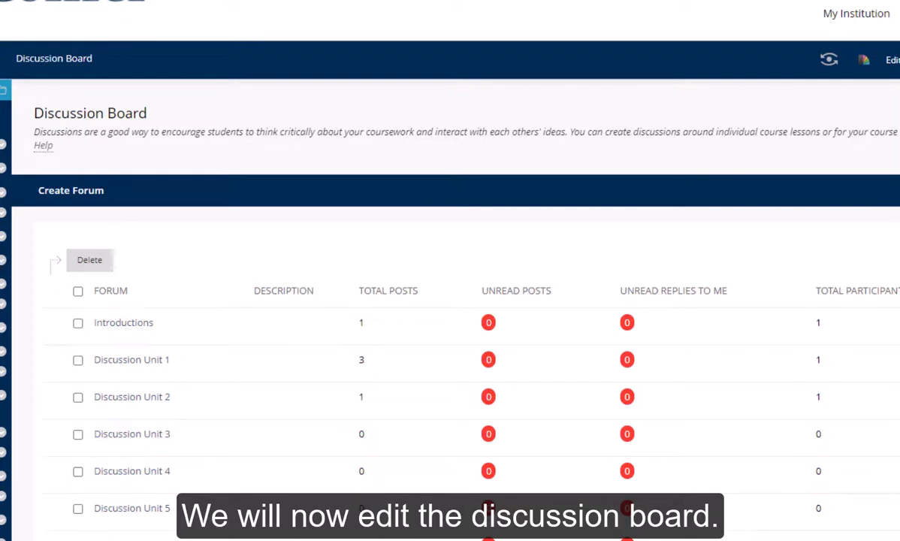
- Set the Discussion Unit 2 forum's description to "Participate in the weekly discussion. In order to receive full credit, please include a response with the word count of..."
mouse_move(169, 406)
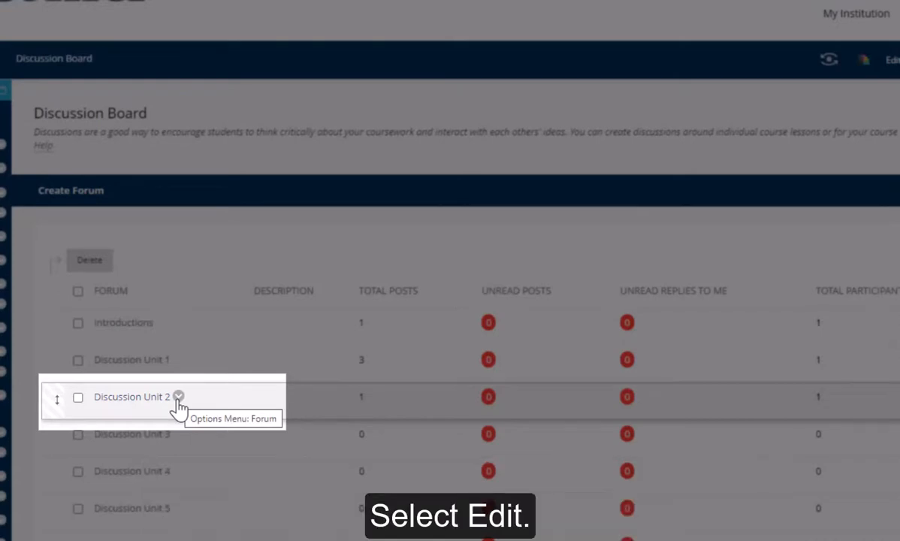
left_click(178, 397)
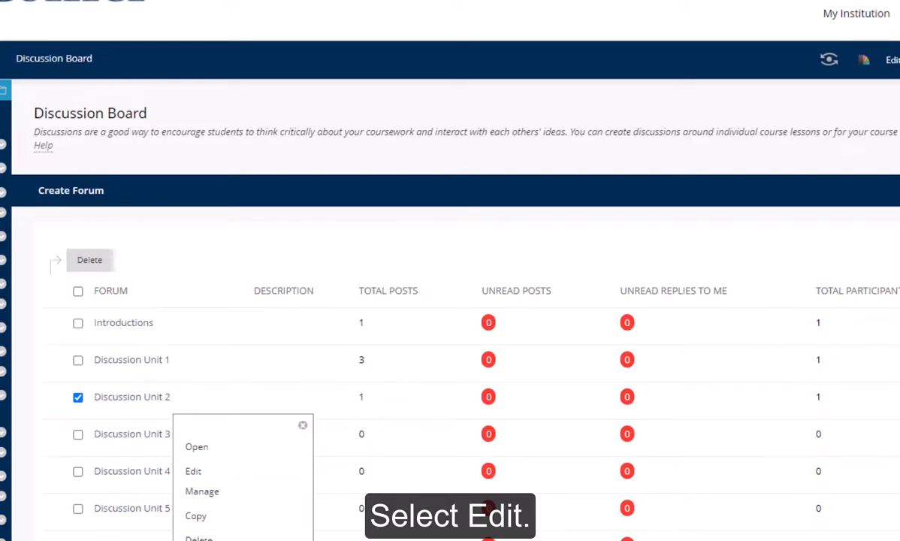
left_click(193, 471)
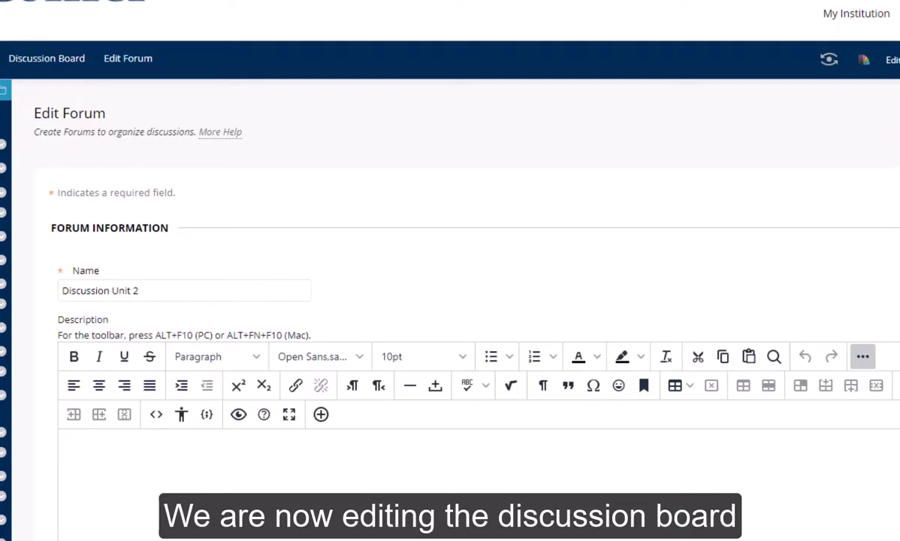
left_click(106, 481)
type("Participate in the weekly discussion. In order to receive full credit, please include a response with the word count of...")
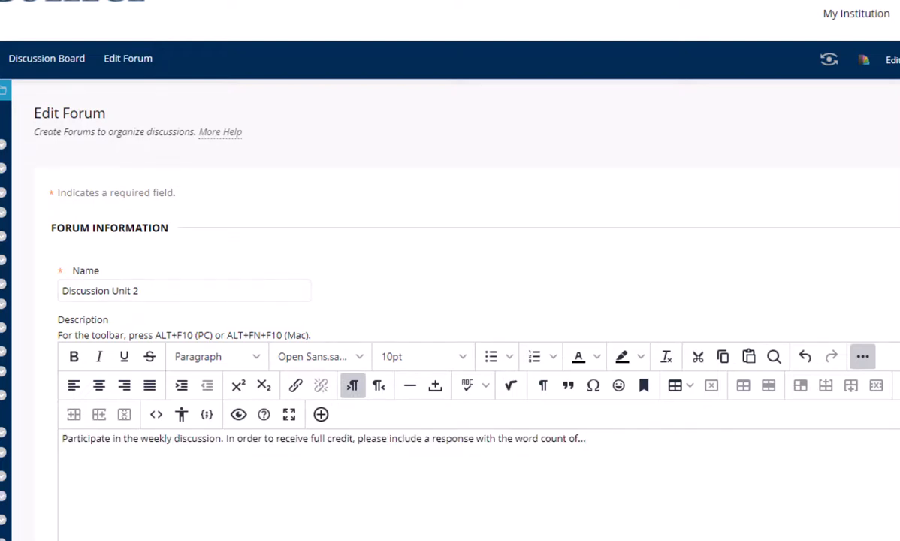
- Set the Discussion Unit 2 forum to be graded as a whole with 100 points possible
scroll(161, 533, "down", 3)
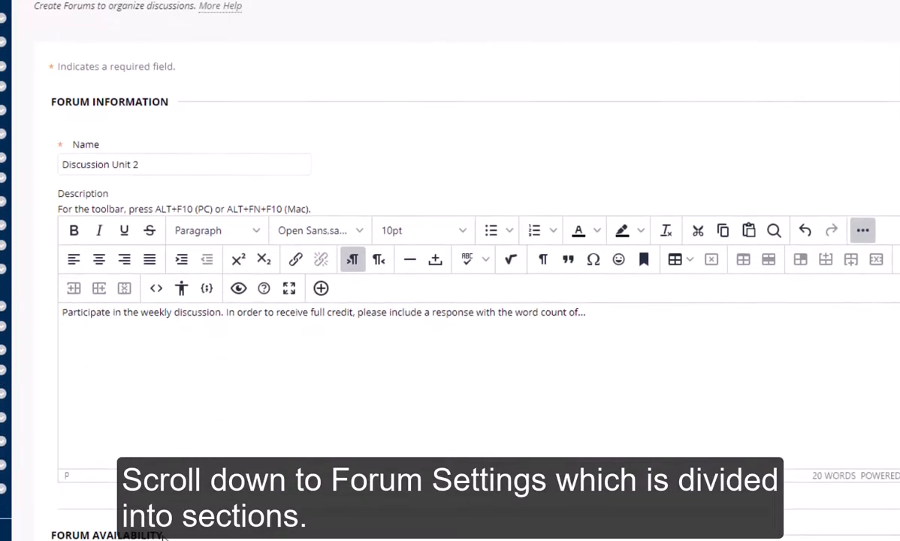
scroll(161, 535, "down", 5)
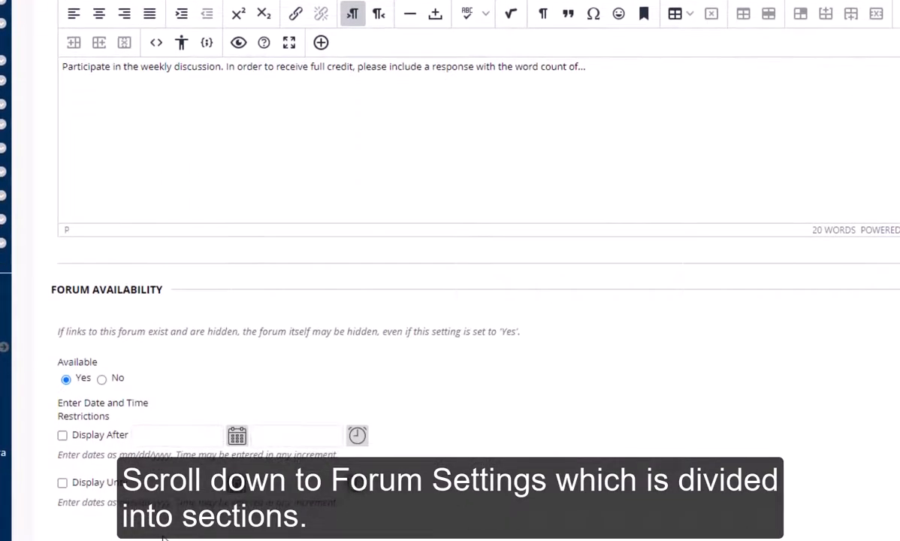
scroll(162, 536, "down", 4)
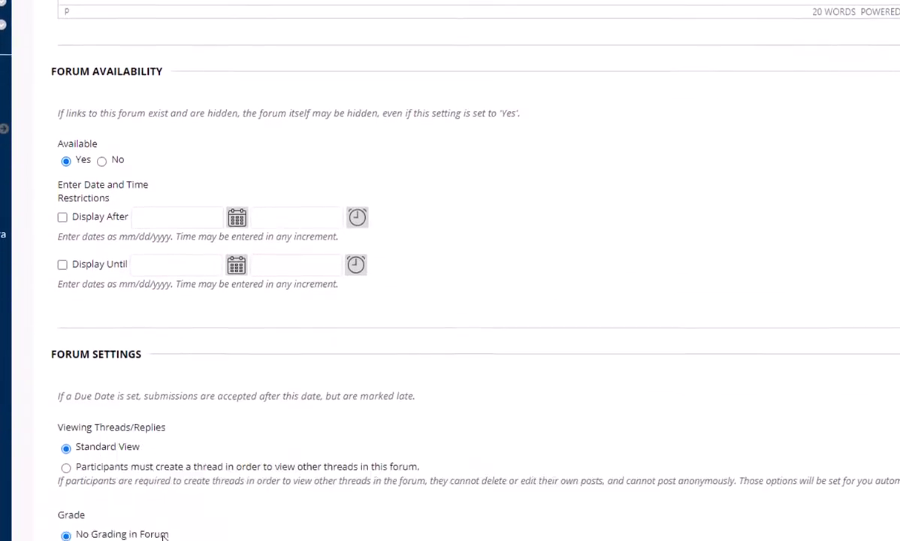
scroll(164, 536, "down", 4)
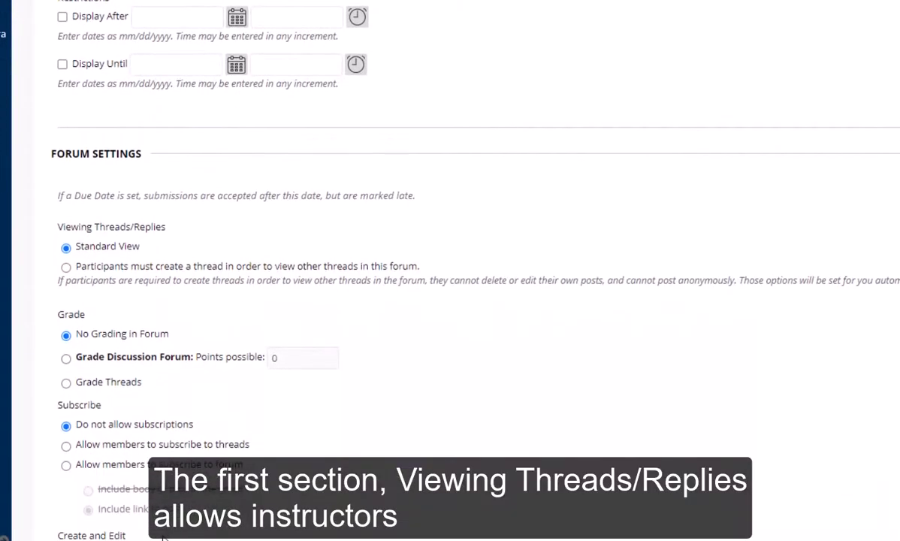
scroll(163, 536, "down", 3)
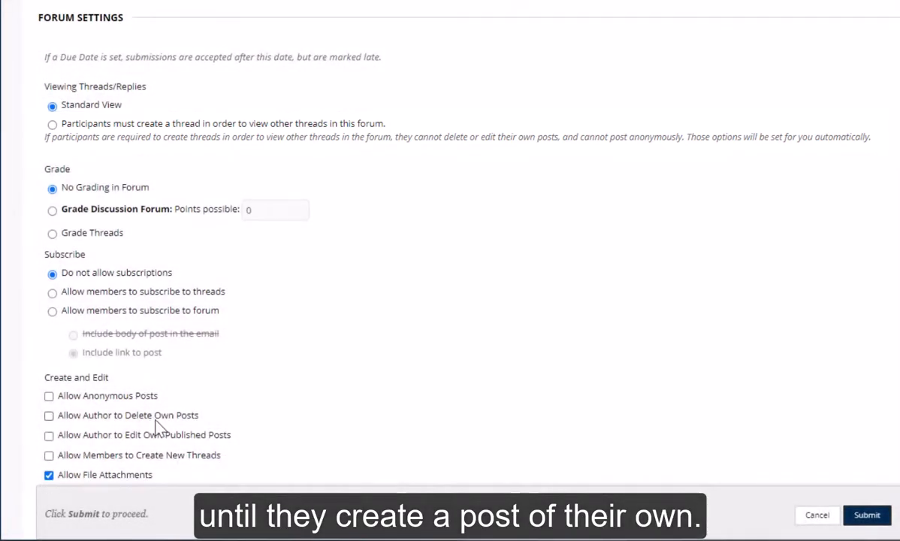
scroll(158, 421, "down", 2)
scroll(157, 427, "down", 2)
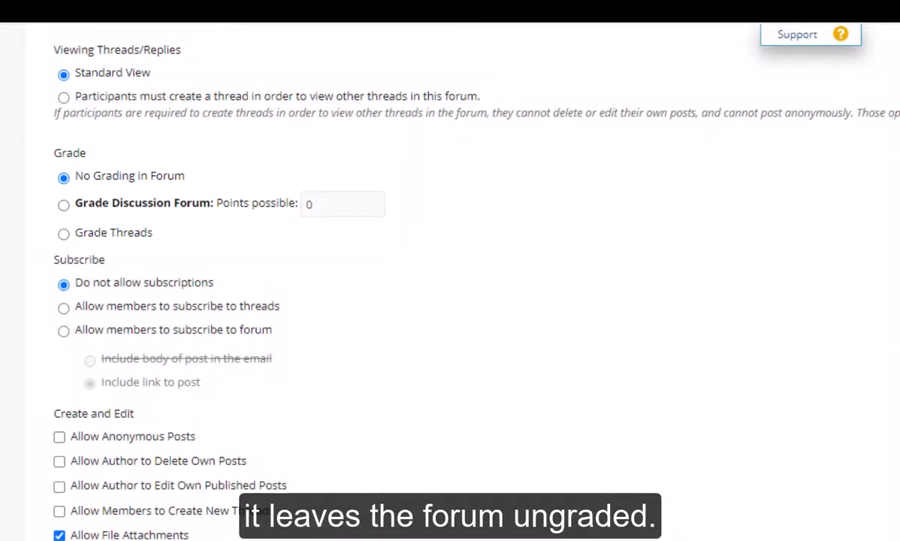
left_click(64, 206)
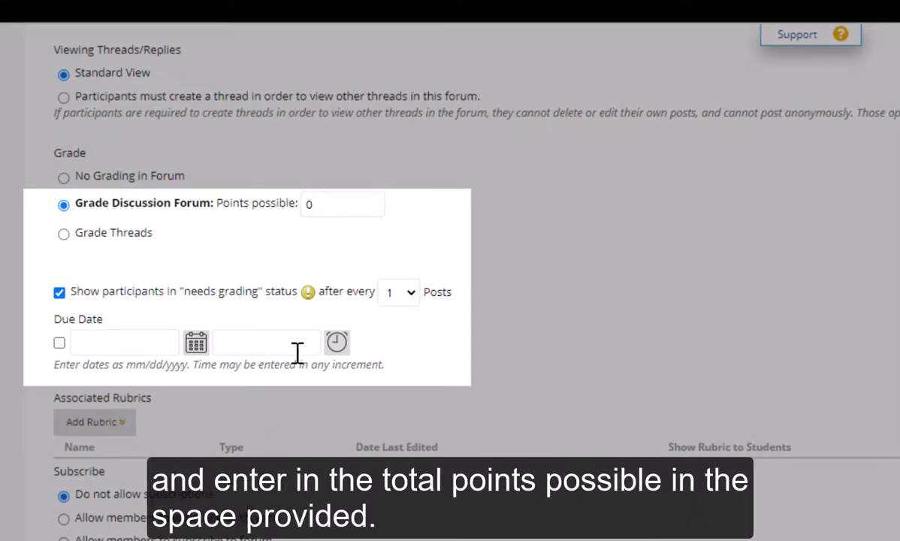
left_click(346, 209)
key("BackSpace")
type("100")
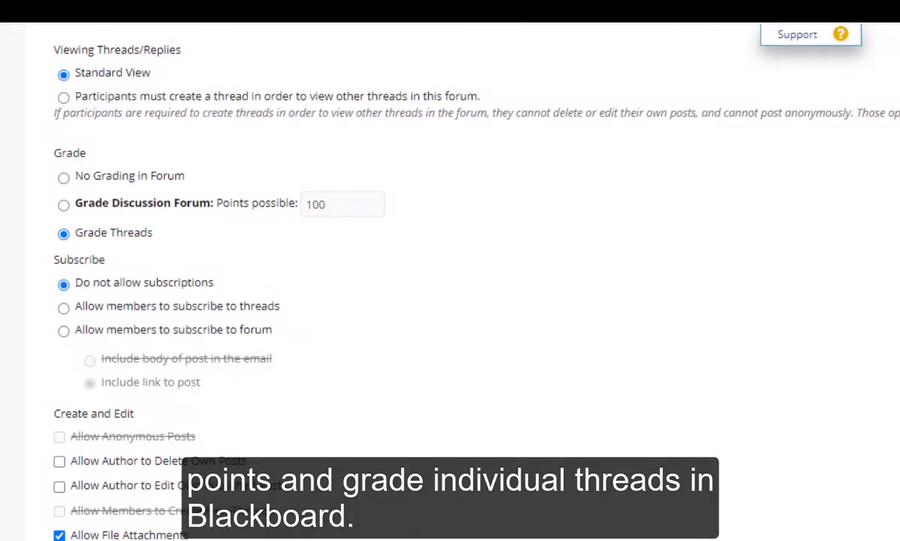
left_click(64, 205)
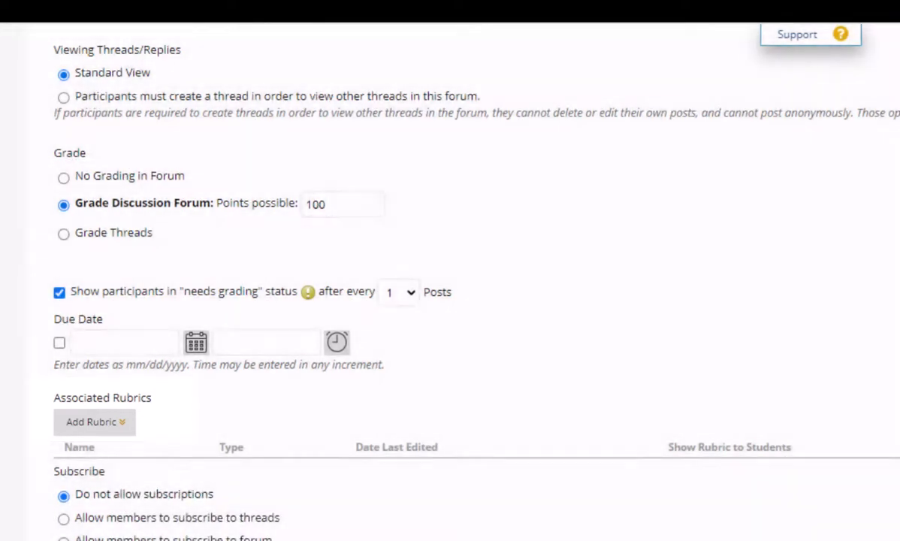
- Examine the forum's subscription options and its settings for creating and editing posts
scroll(451, 282, "down", 2)
scroll(451, 282, "down", 1)
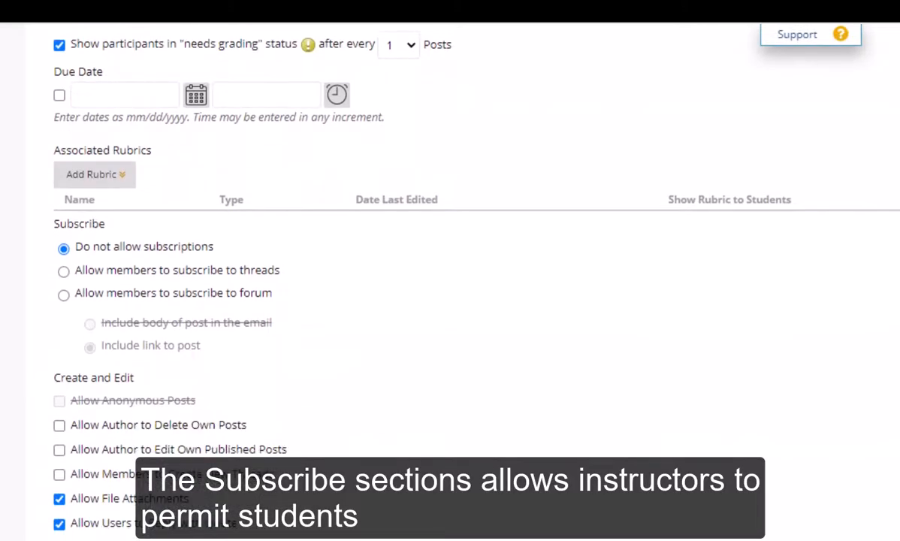